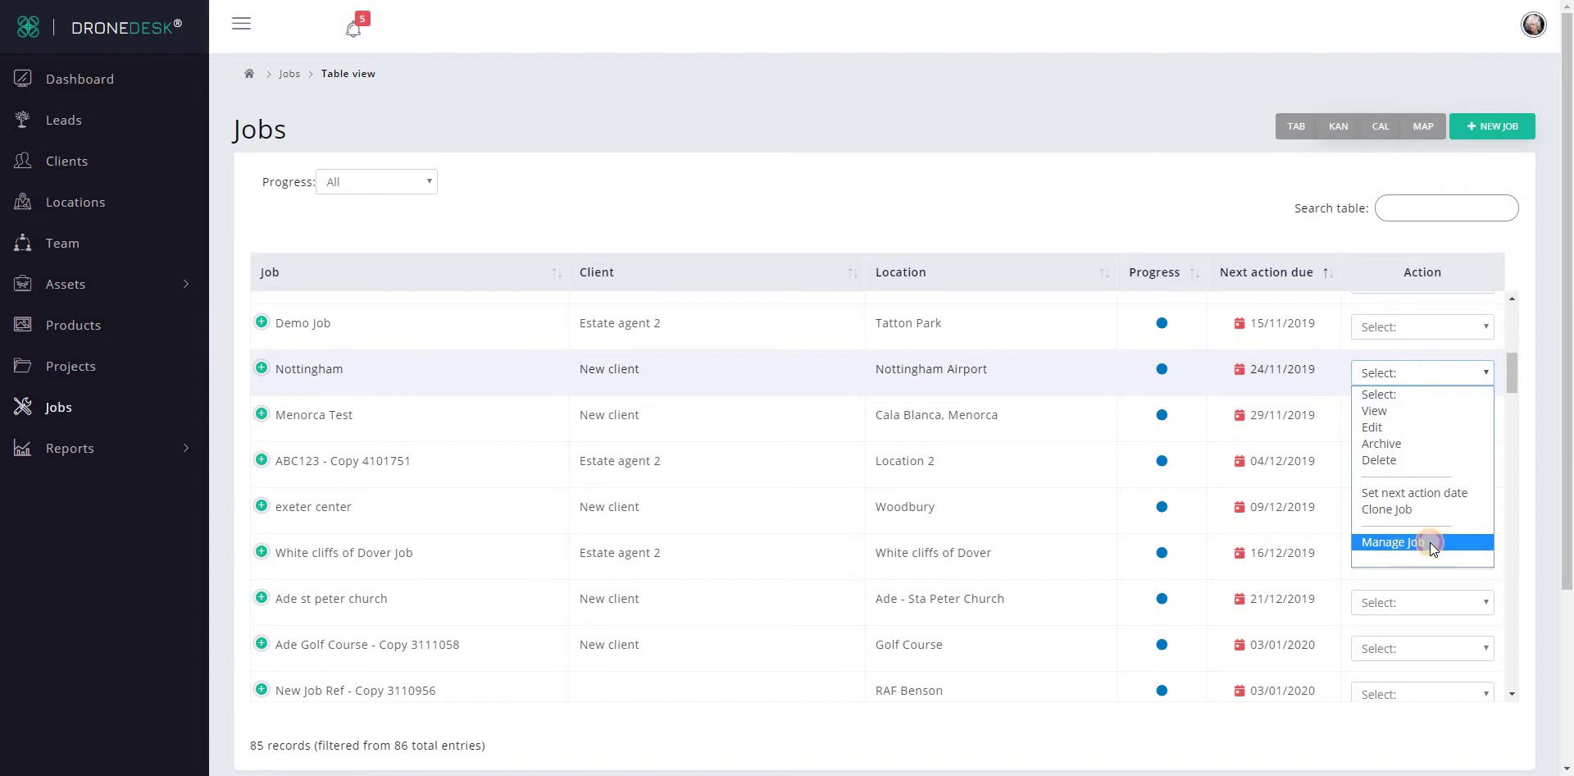
Open the Nottingham job for management and expand its pre-deployment NOTAMs section.
left_click(1429, 542)
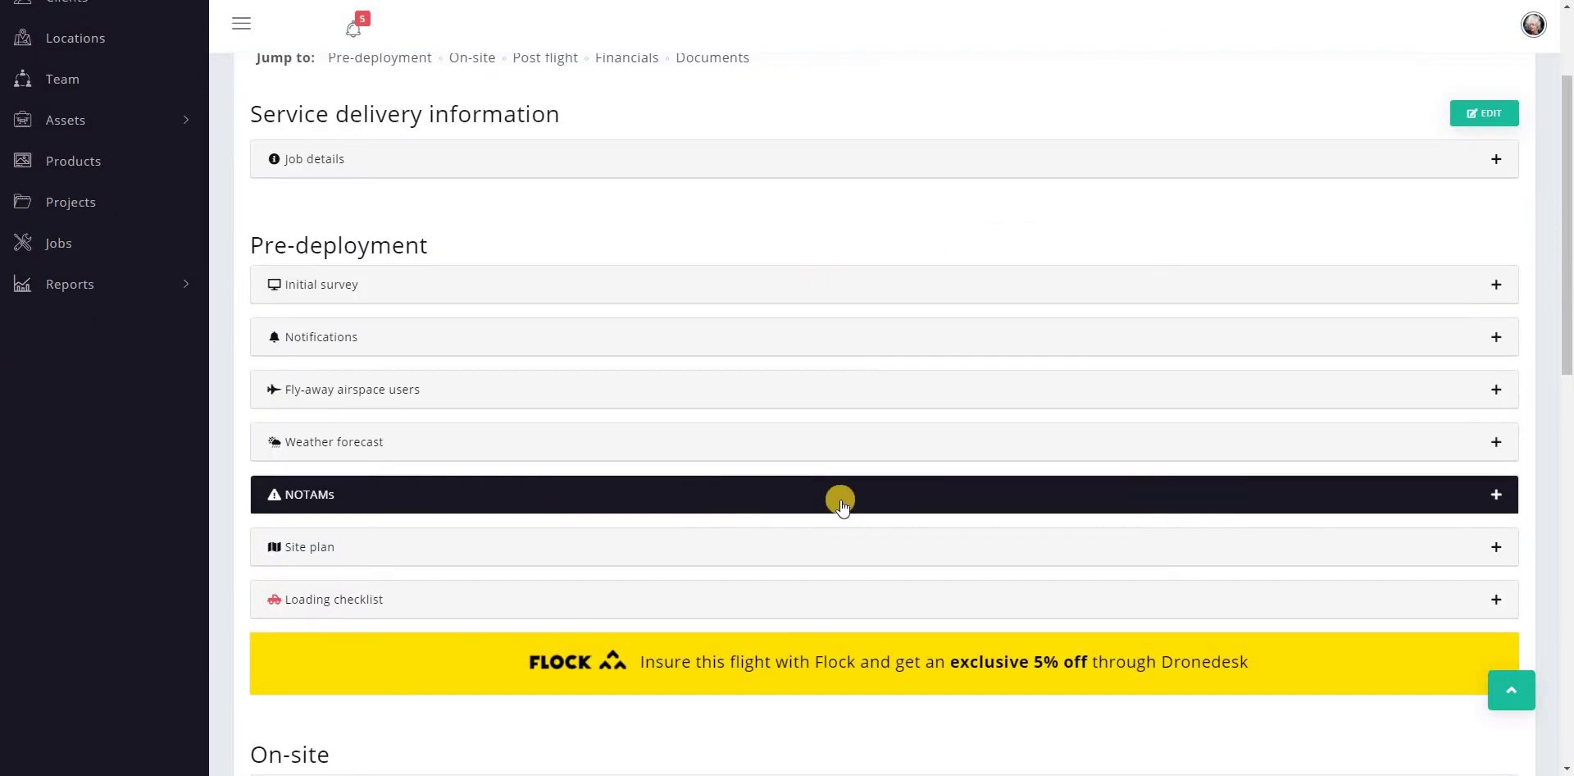
left_click(742, 493)
scroll(1005, 292, "down", 5)
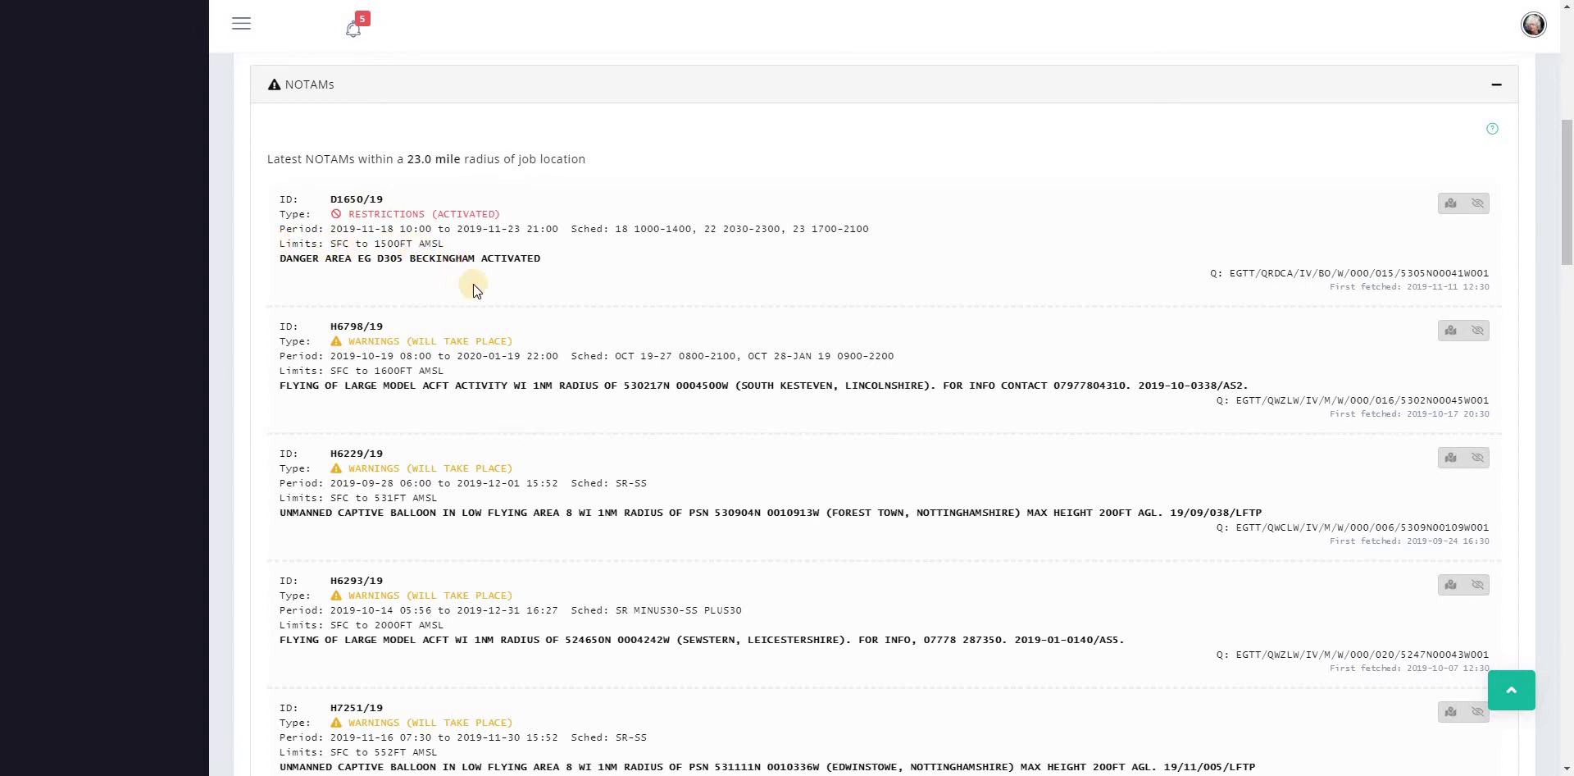
scroll(572, 363, "up", 1)
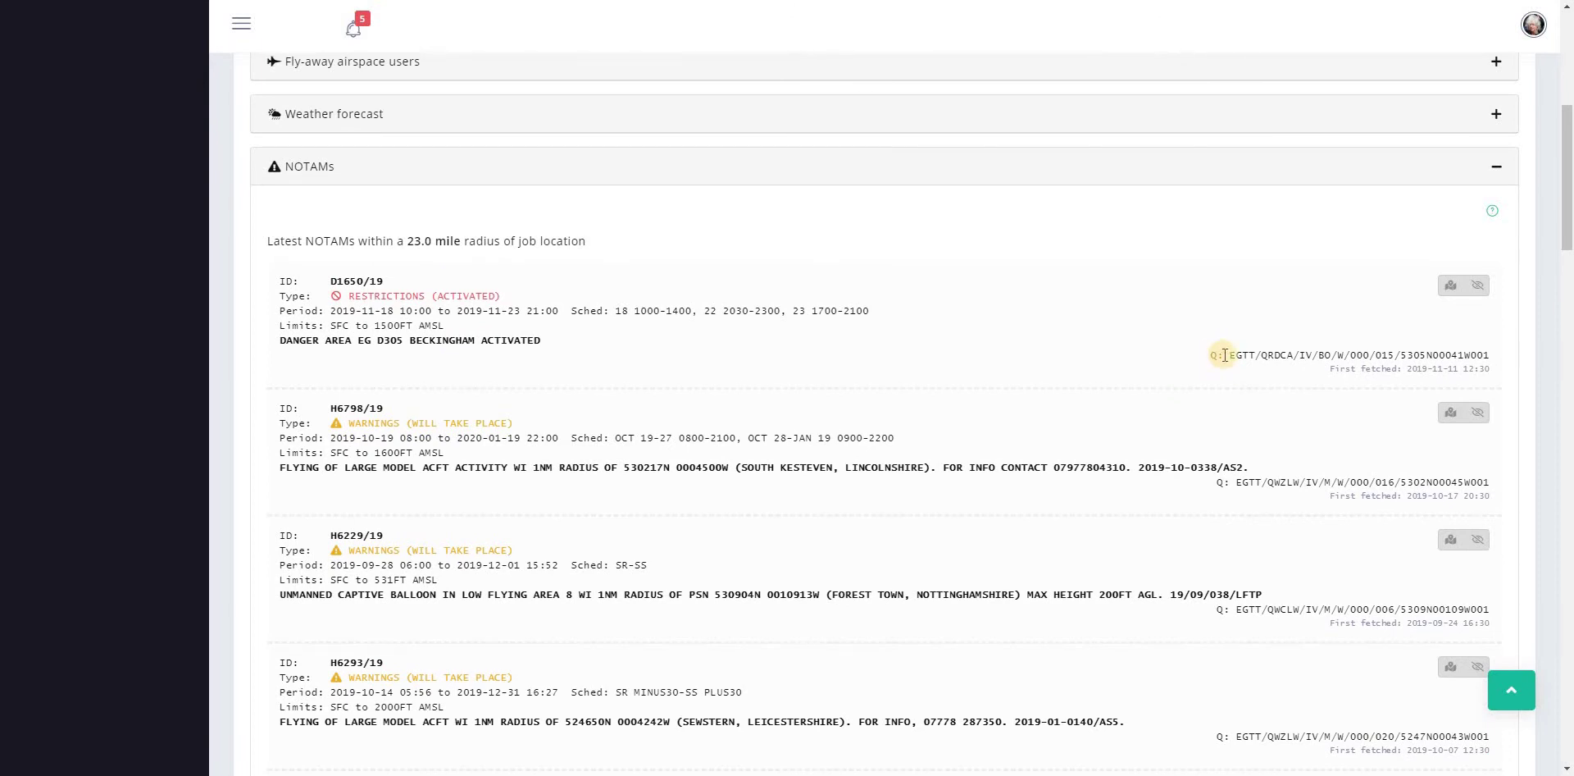
Highlight the Q code and the first-fetched date of NOTAM D1650/19 to examine them.
left_click_drag(1269, 354, 1488, 363)
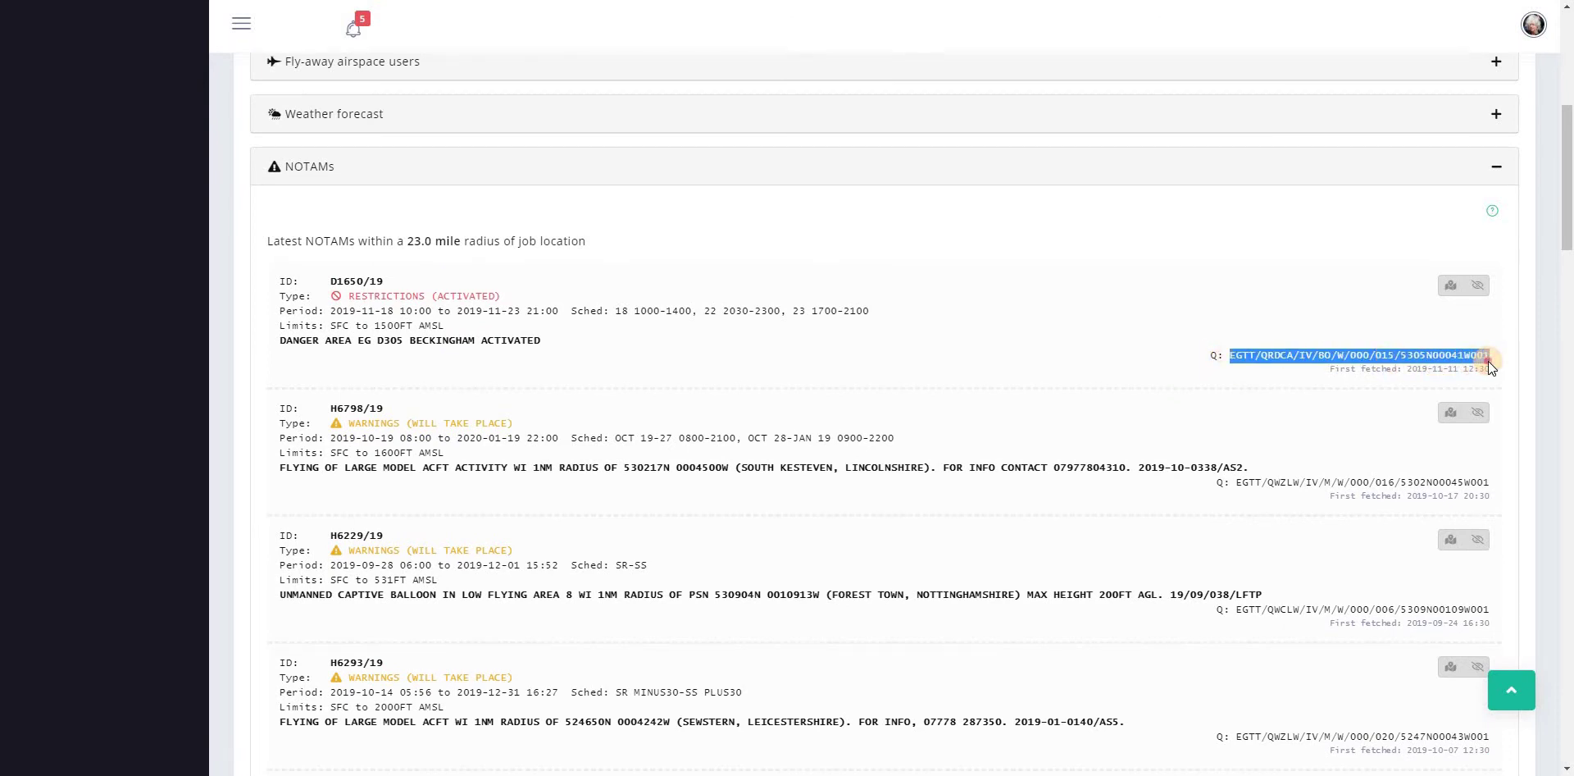
left_click_drag(1328, 371, 1490, 369)
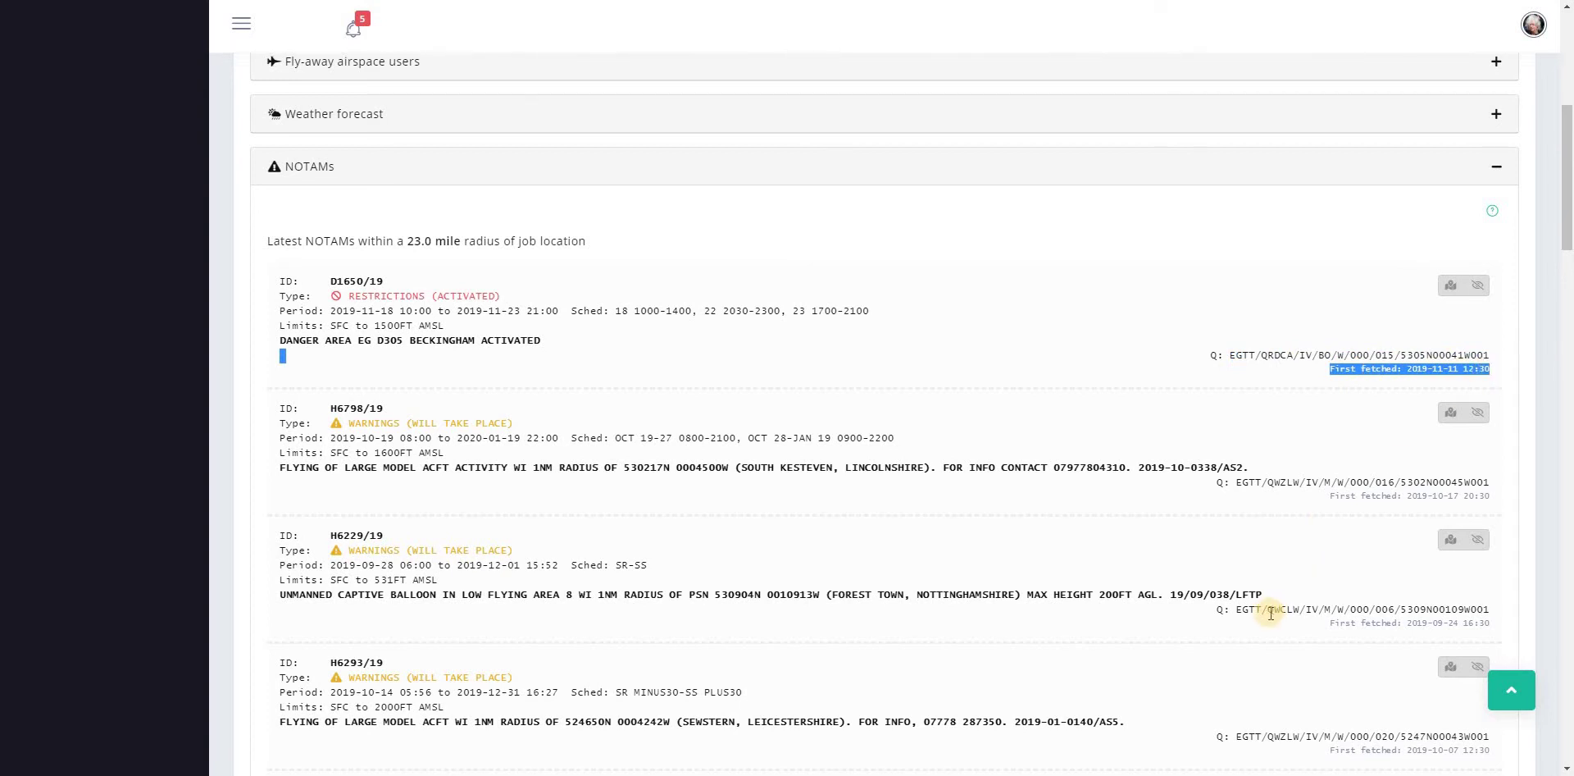
left_click(1137, 260)
View the map locations of NOTAM D1650/19 and the tower crane NOTAM L8740/19, closing each map.
left_click(1451, 287)
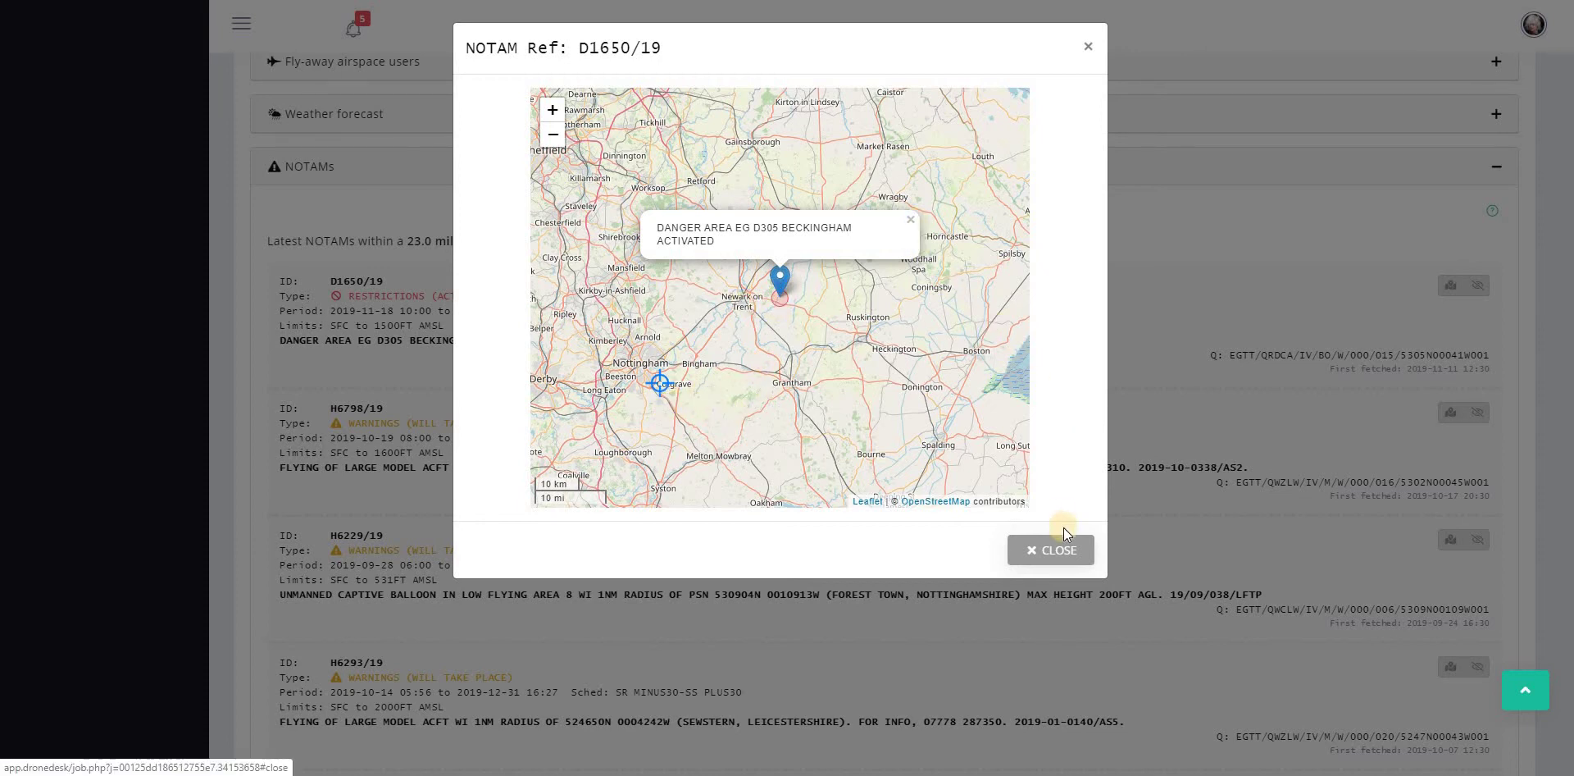
left_click(1048, 560)
scroll(990, 535, "down", 6)
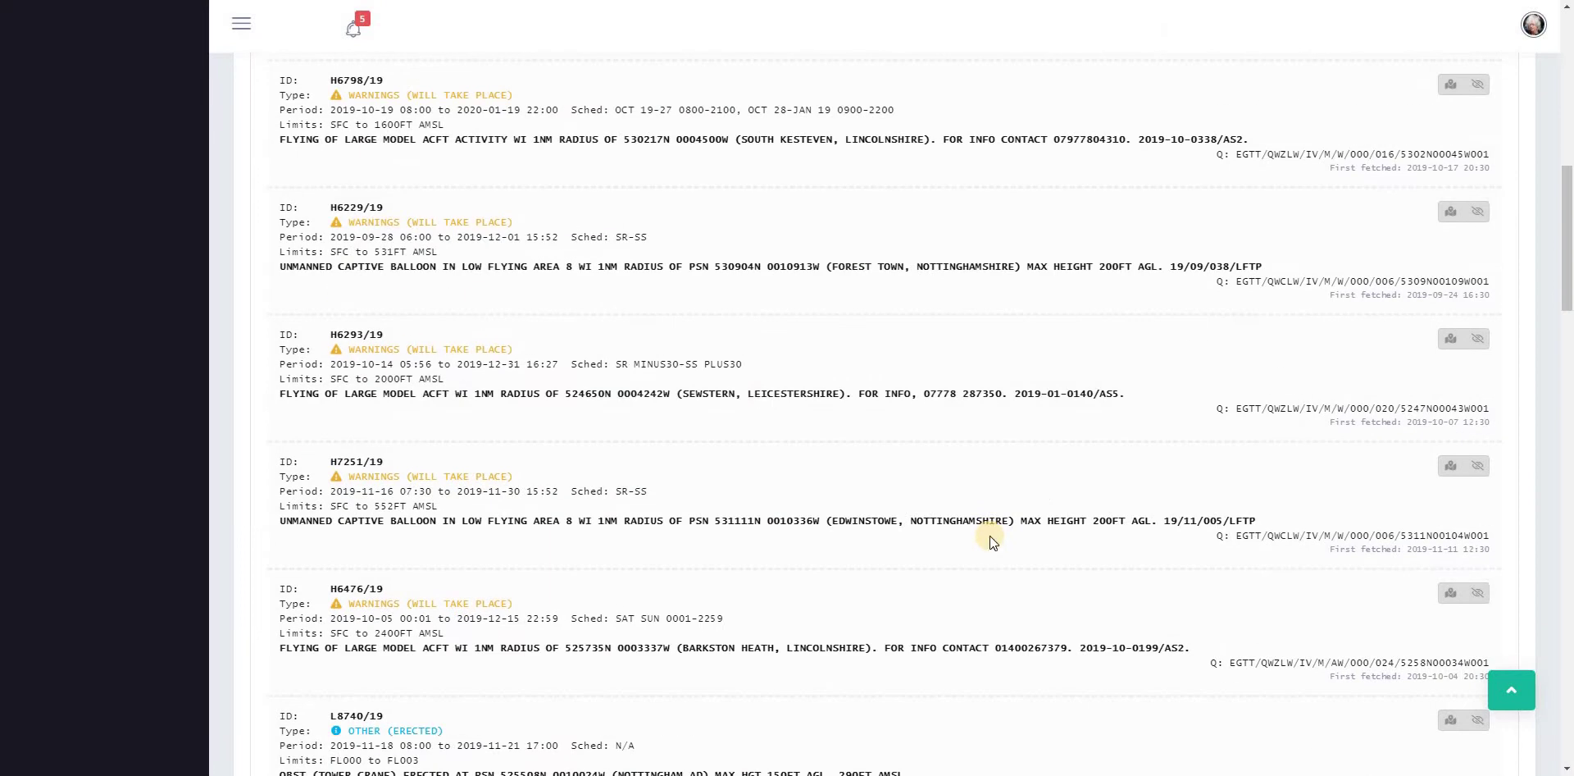
scroll(988, 535, "down", 4)
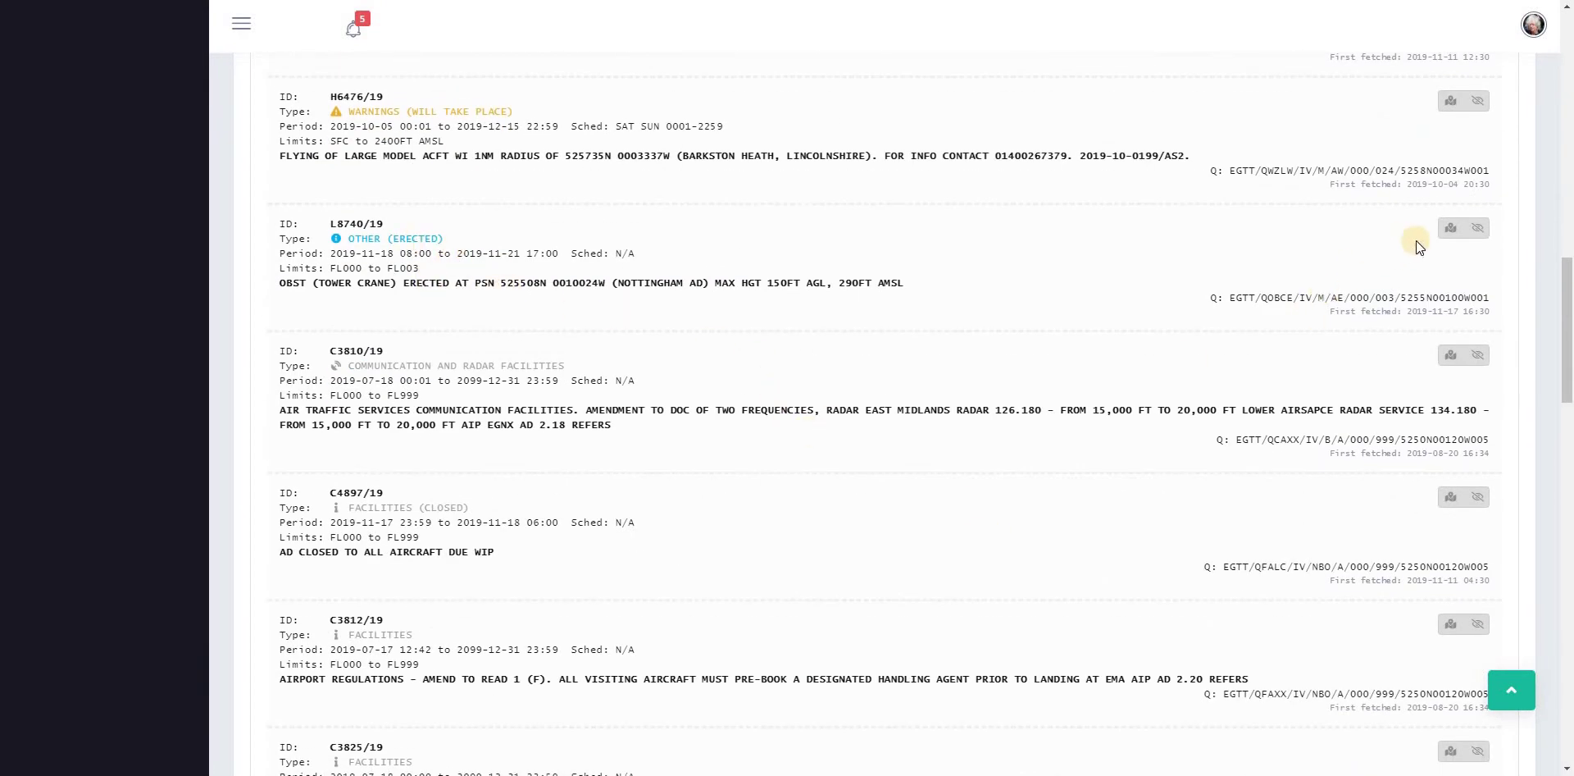
left_click(1447, 231)
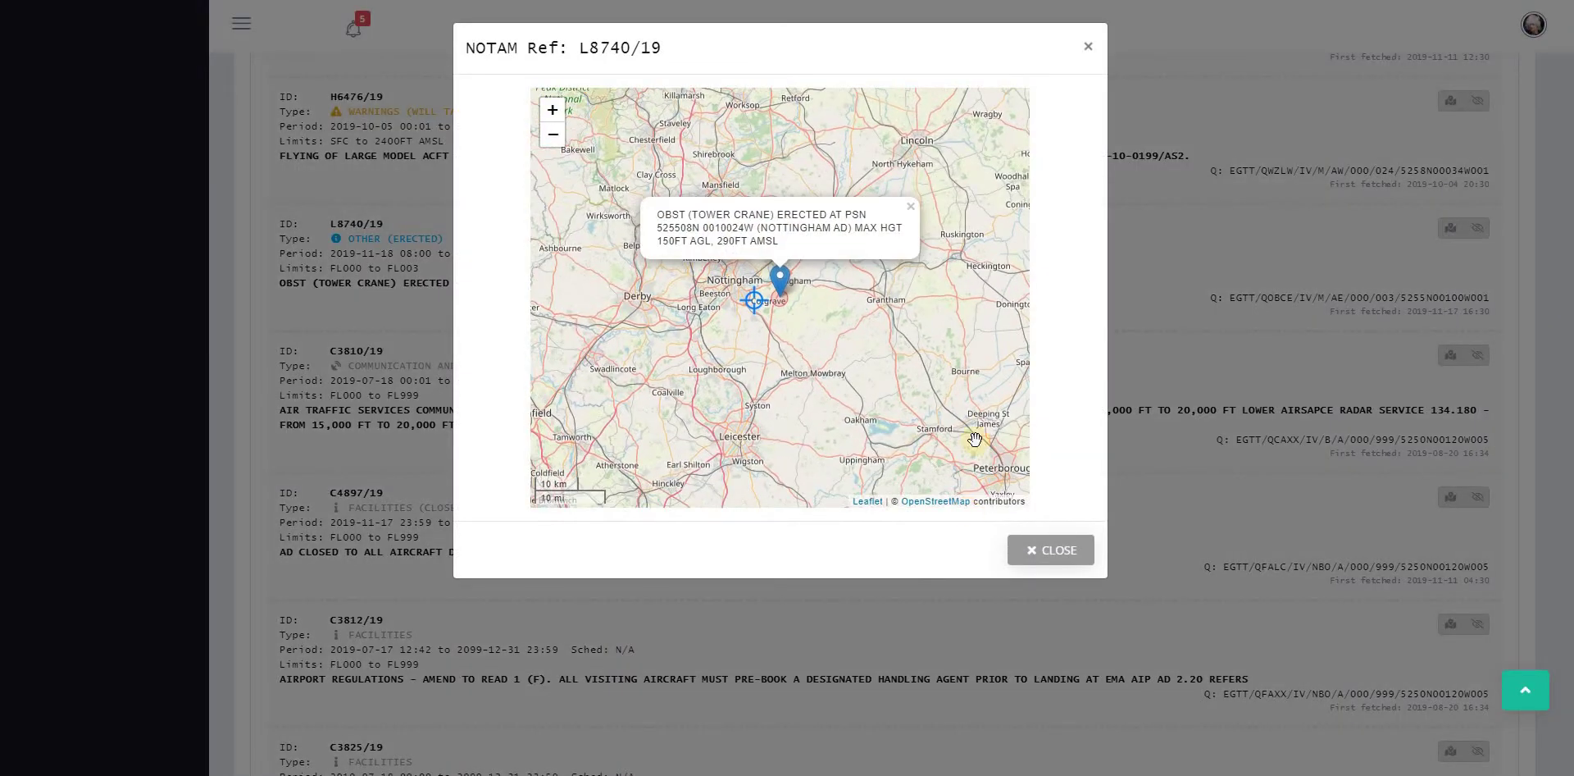
left_click(1034, 551)
Hide the facilities NOTAMs C5262/19, C3825/19, C3812/19 and C4897/19 from the job's list.
scroll(846, 488, "down", 5)
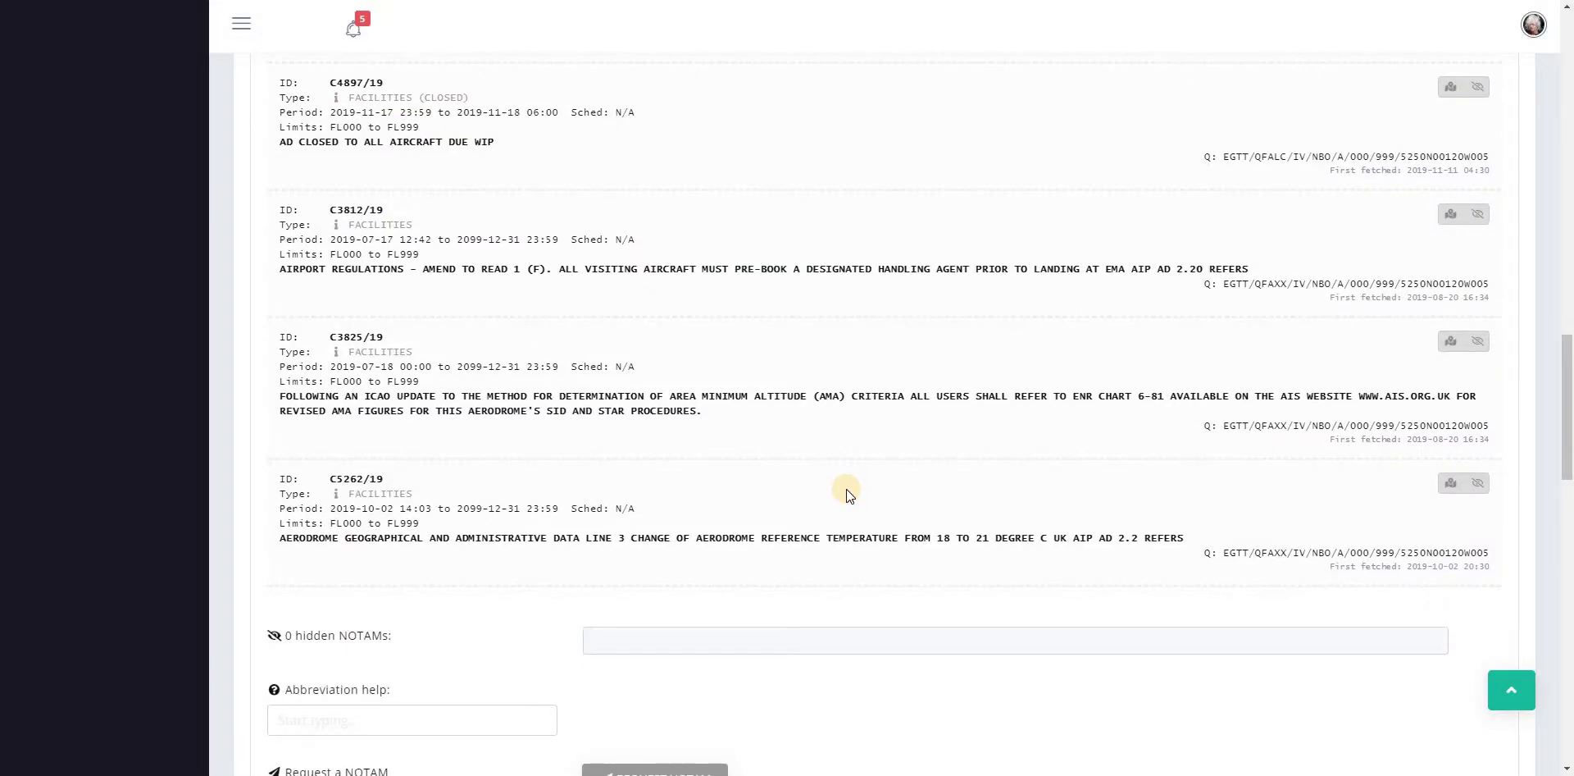
scroll(847, 489, "up", 1)
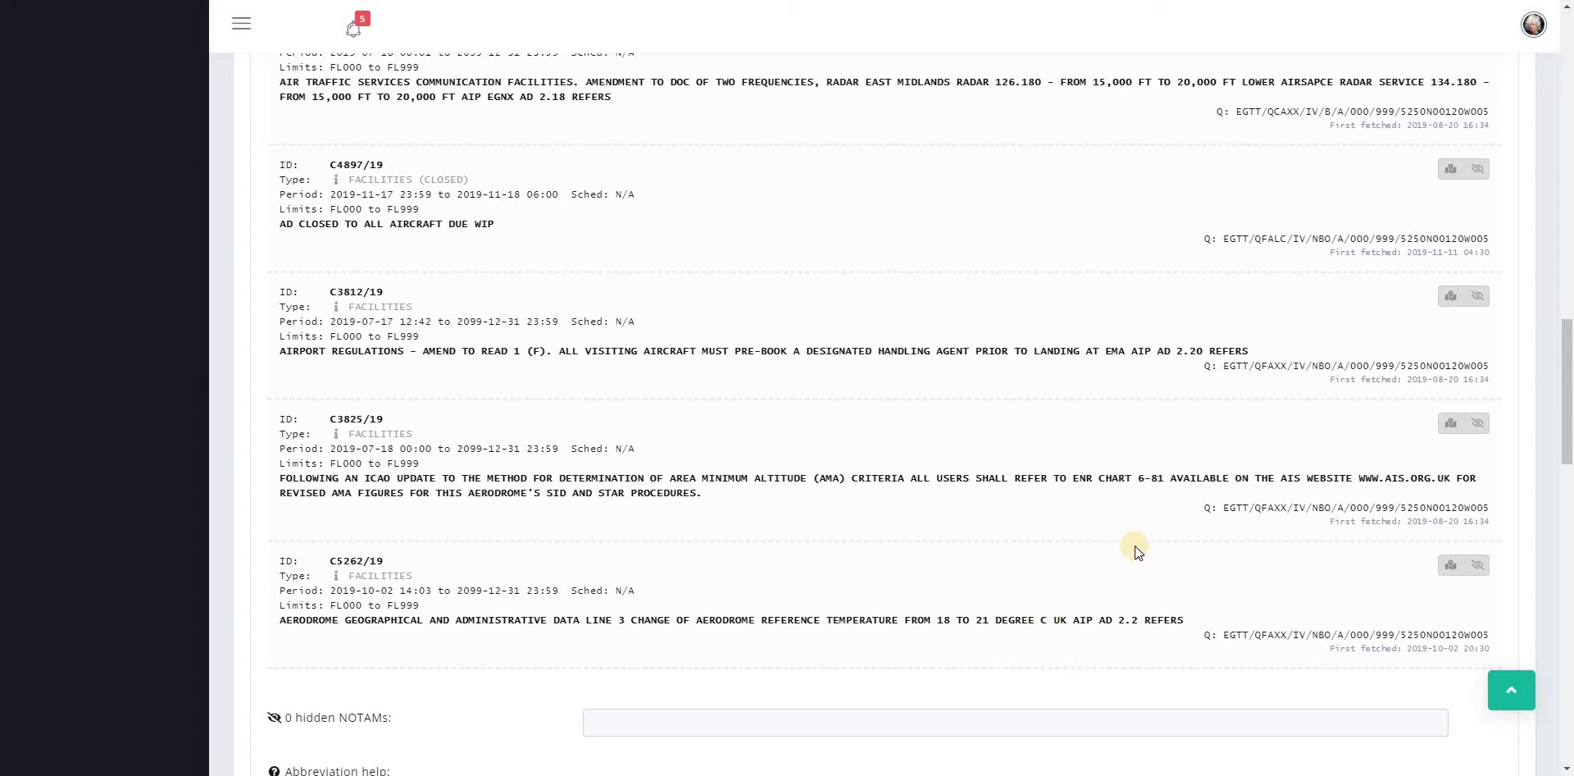
left_click(1478, 565)
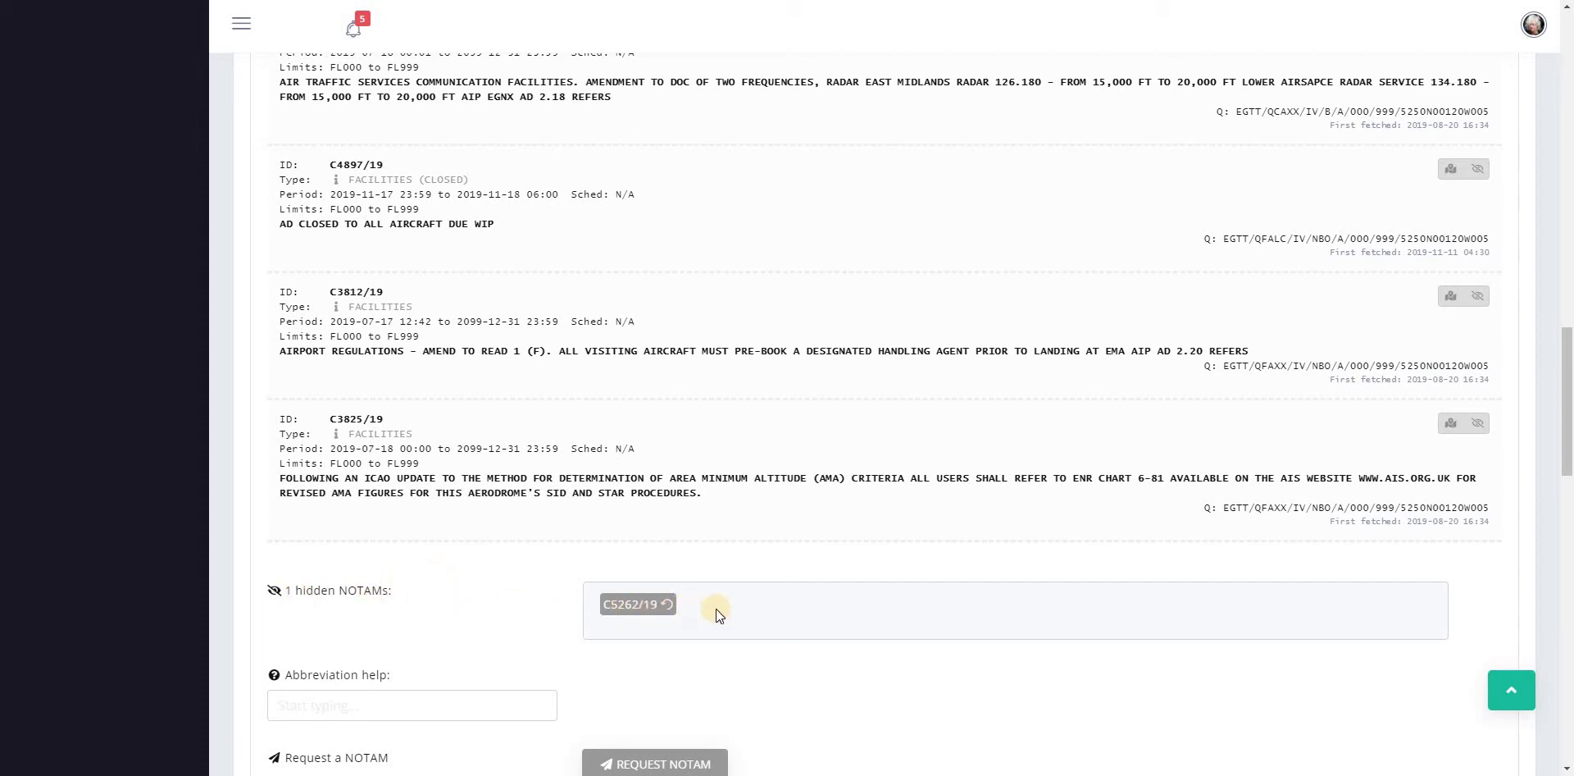
left_click(1477, 422)
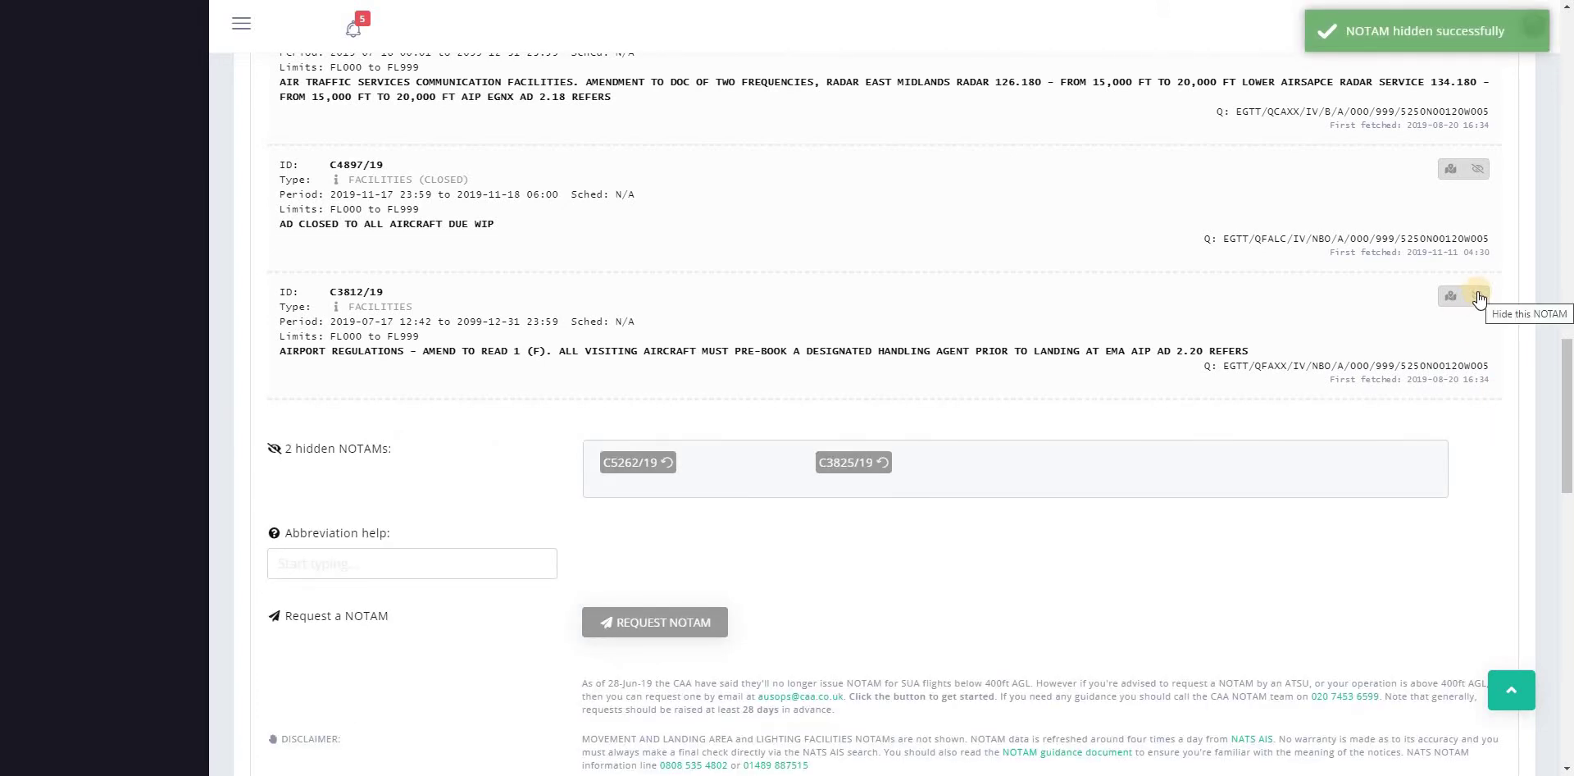
left_click(1478, 297)
Review the shortened NOTAM list, and restore the hidden NOTAM C3812/19 before hiding it again.
scroll(877, 381, "up", 15)
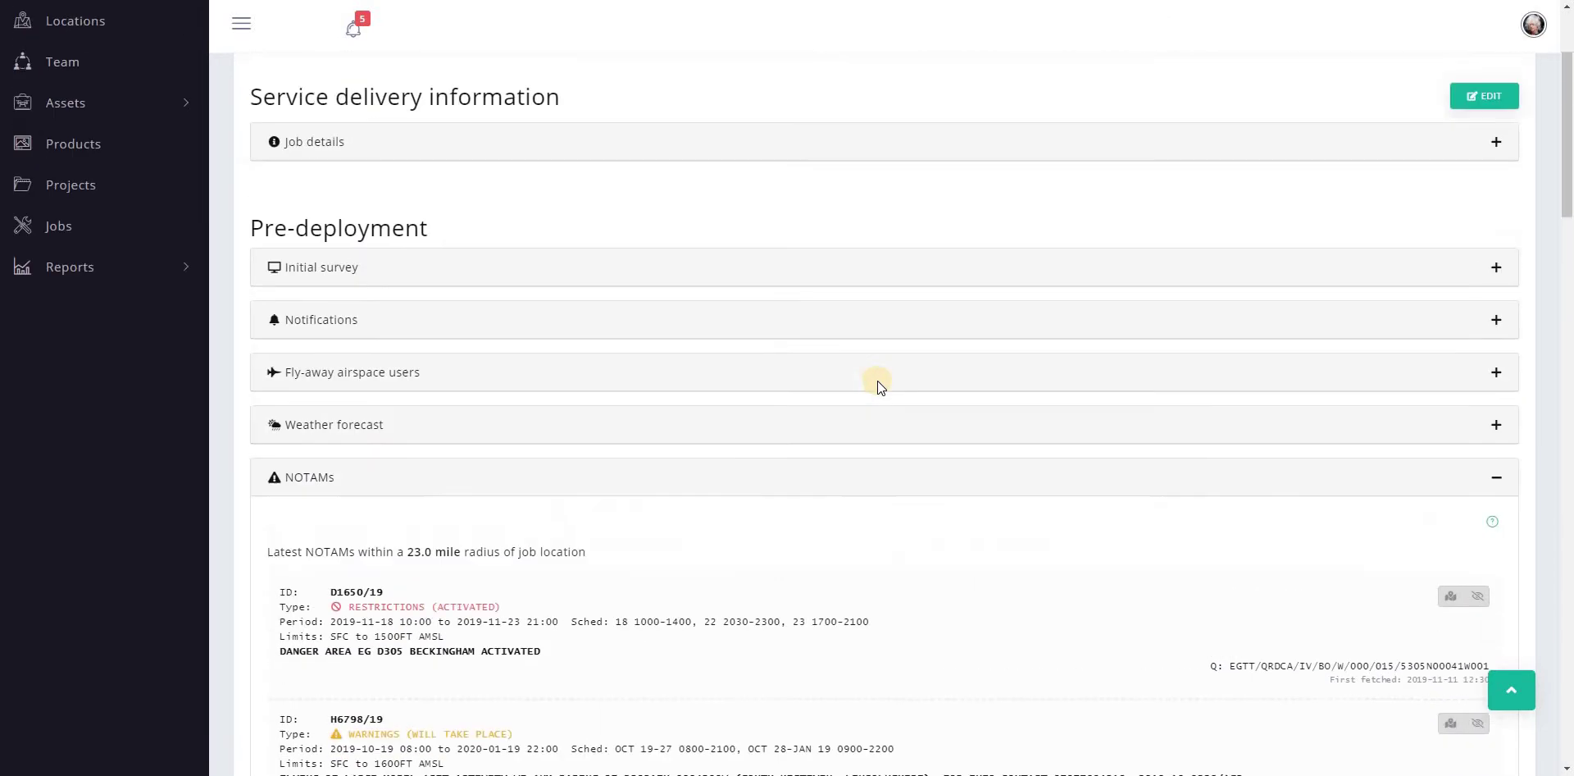
scroll(877, 380, "down", 15)
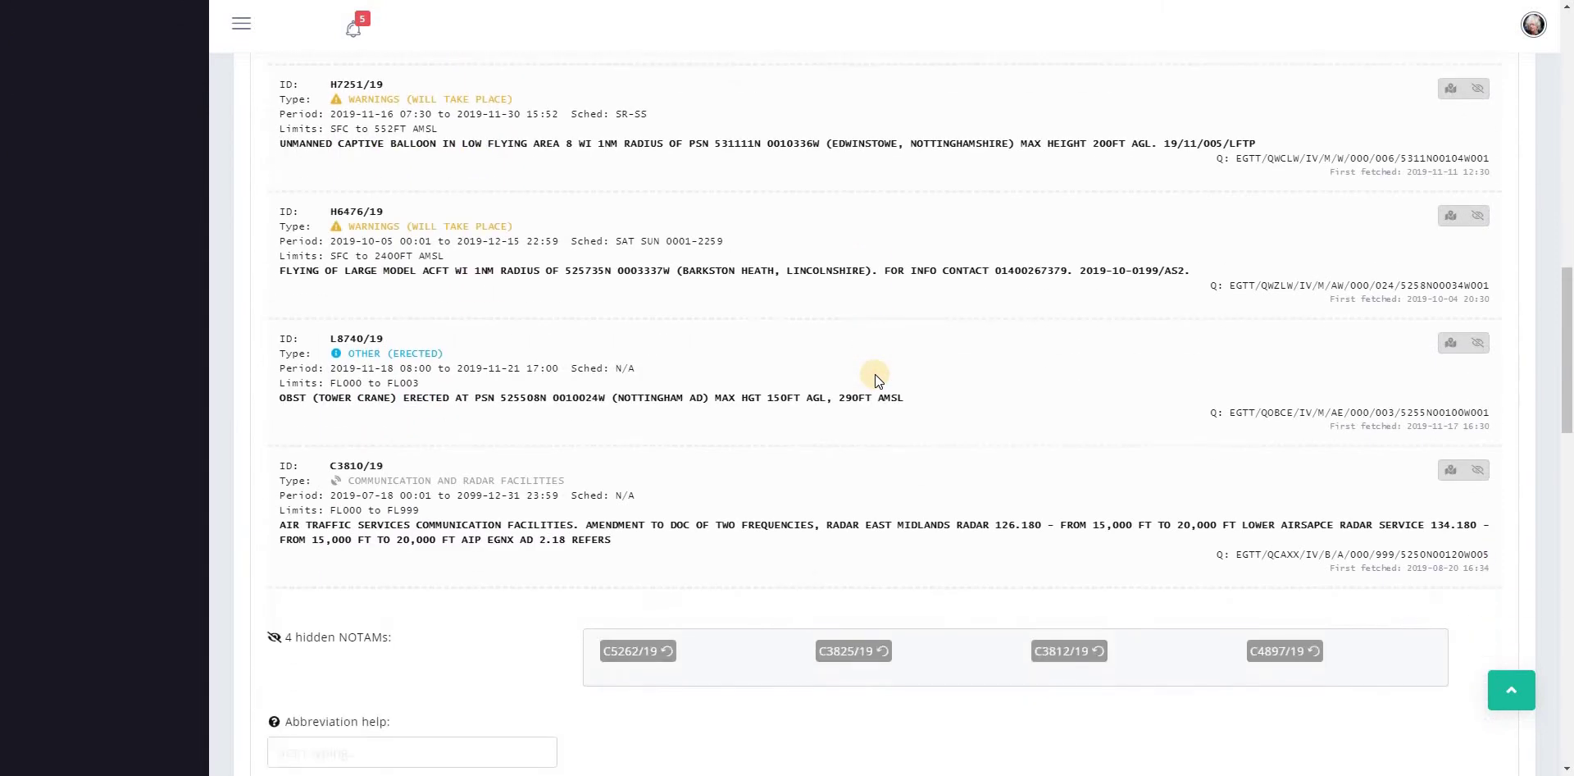
scroll(874, 374, "down", 3)
scroll(967, 371, "down", 1)
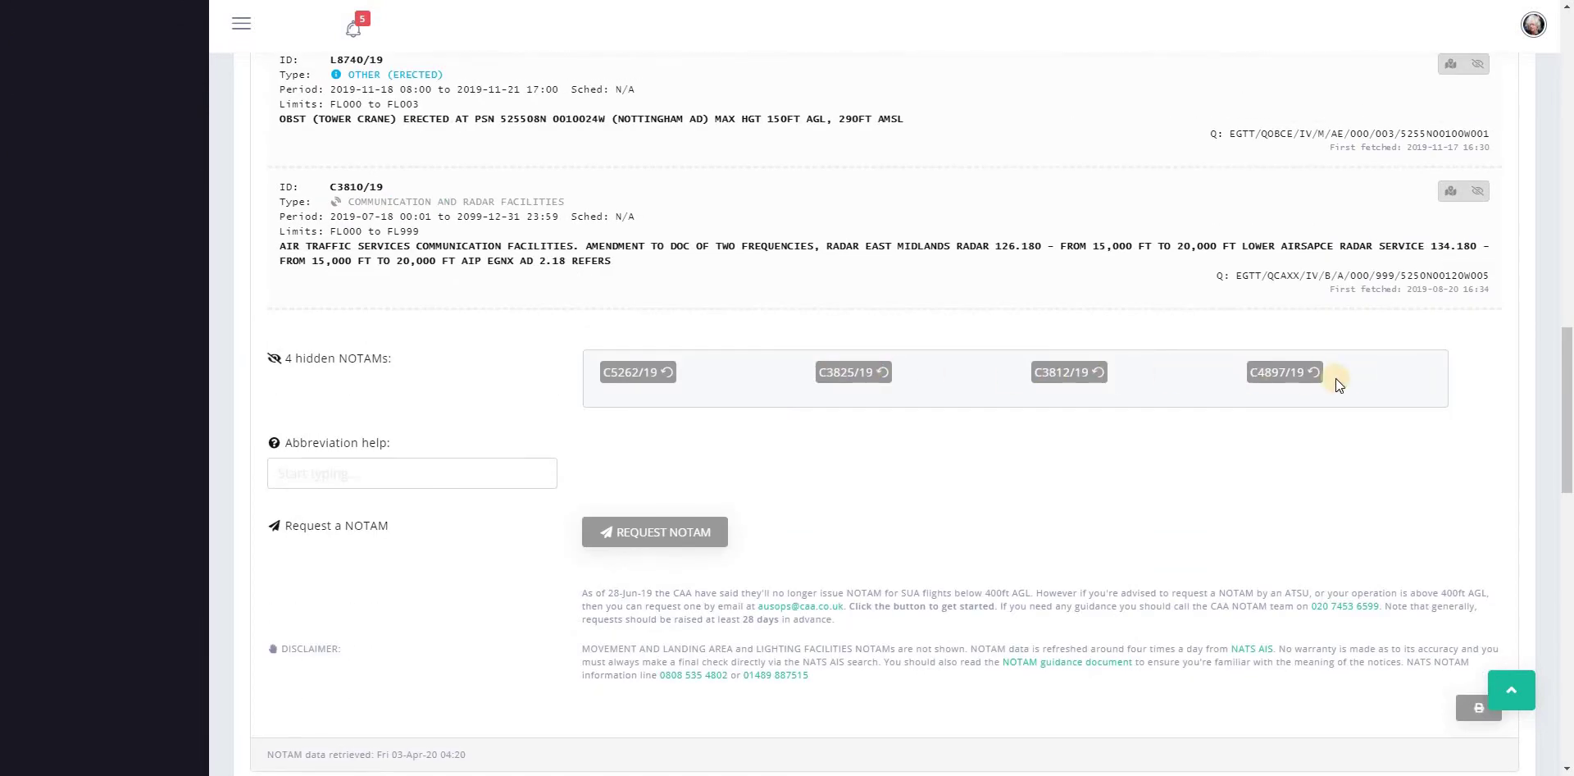
left_click(1099, 373)
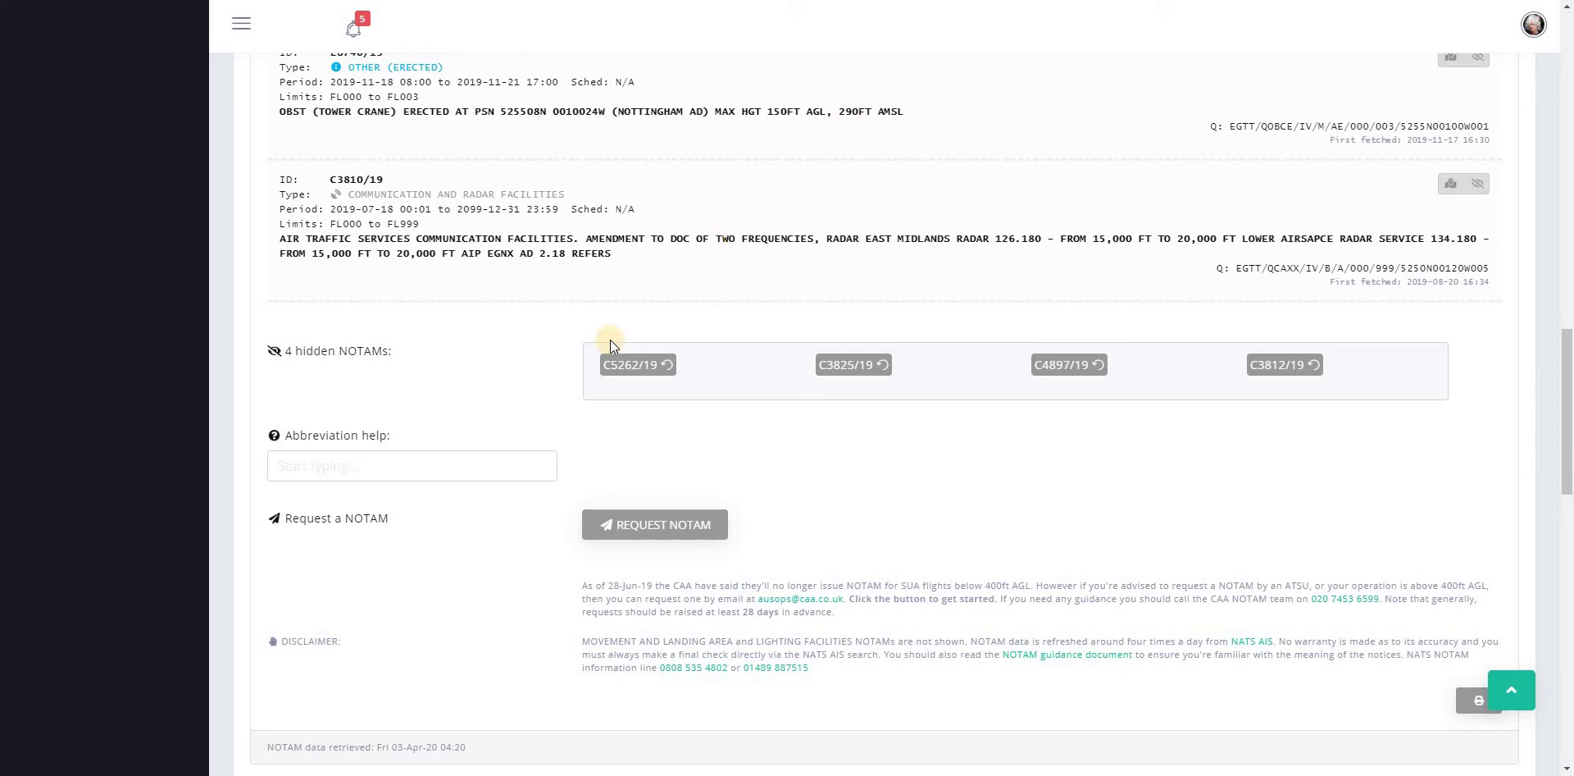
Look up the meaning of the abbreviation OBST in the abbreviation help.
left_click(502, 463)
left_click(282, 109)
left_click(328, 464)
type("obst")
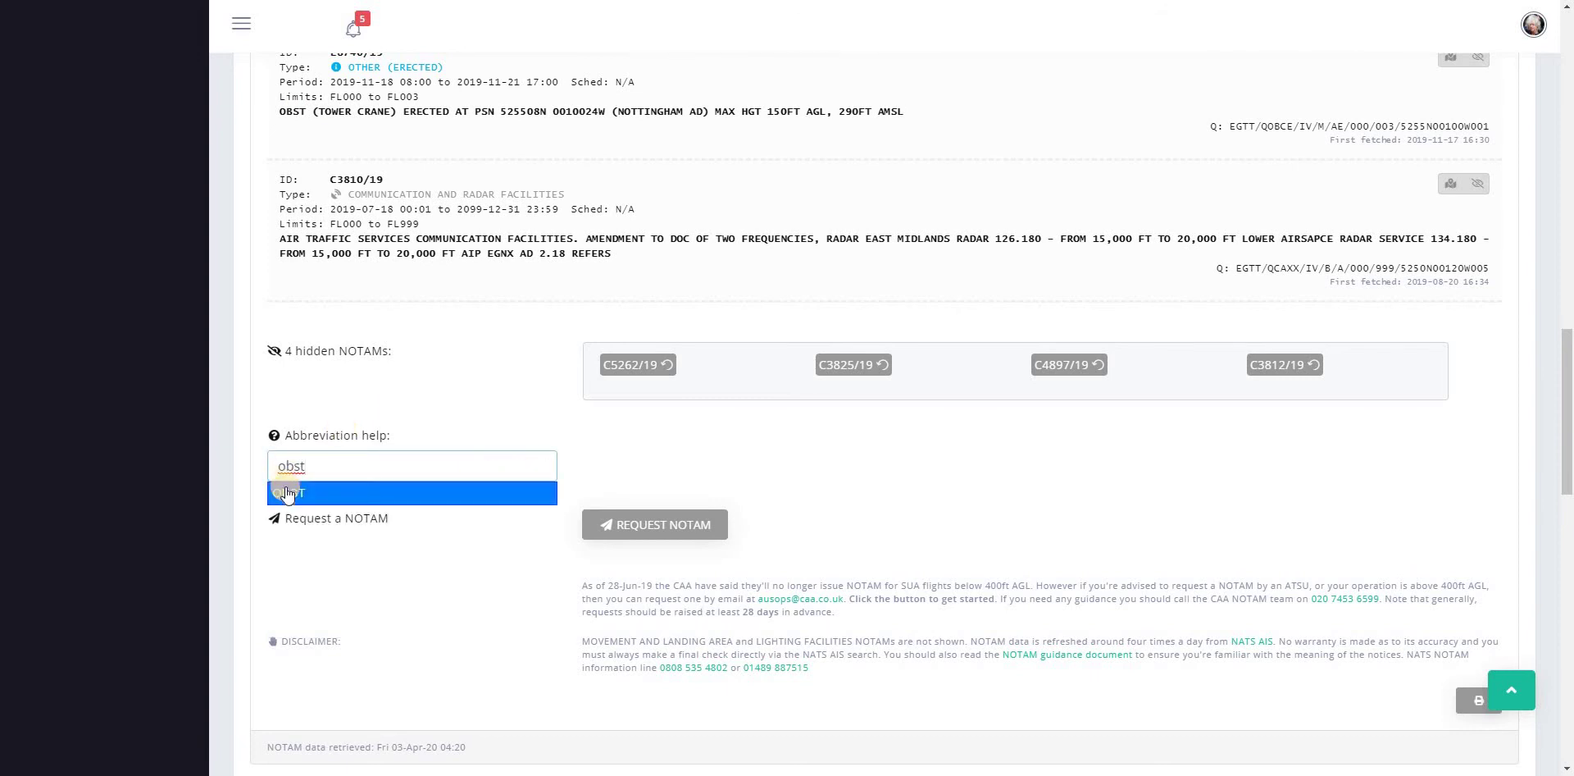
left_click(282, 492)
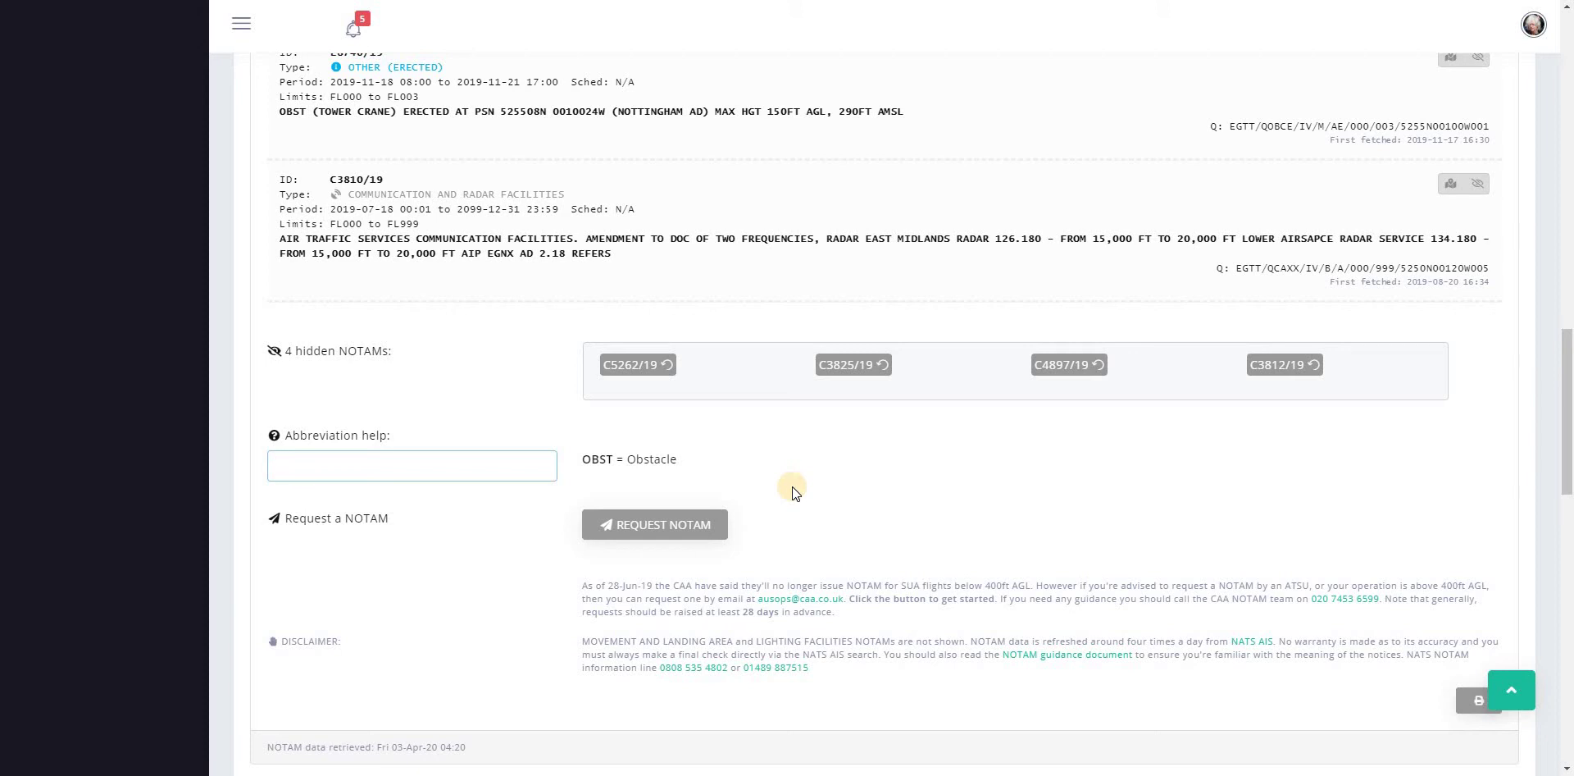
Start a NOTAM request and add "My Drone" as the company before the operator's name.
left_click(688, 532)
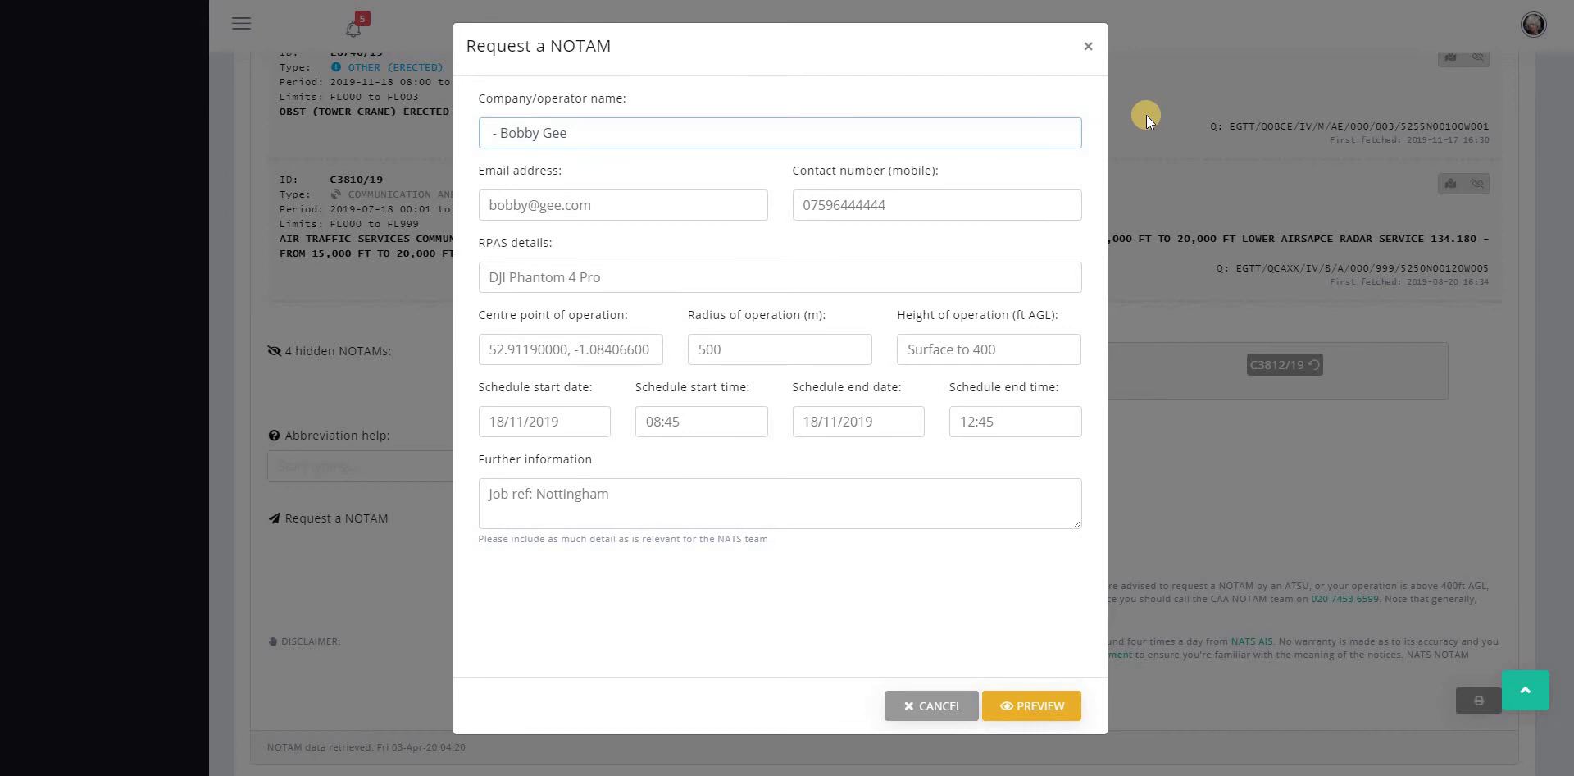
type("My Drone")
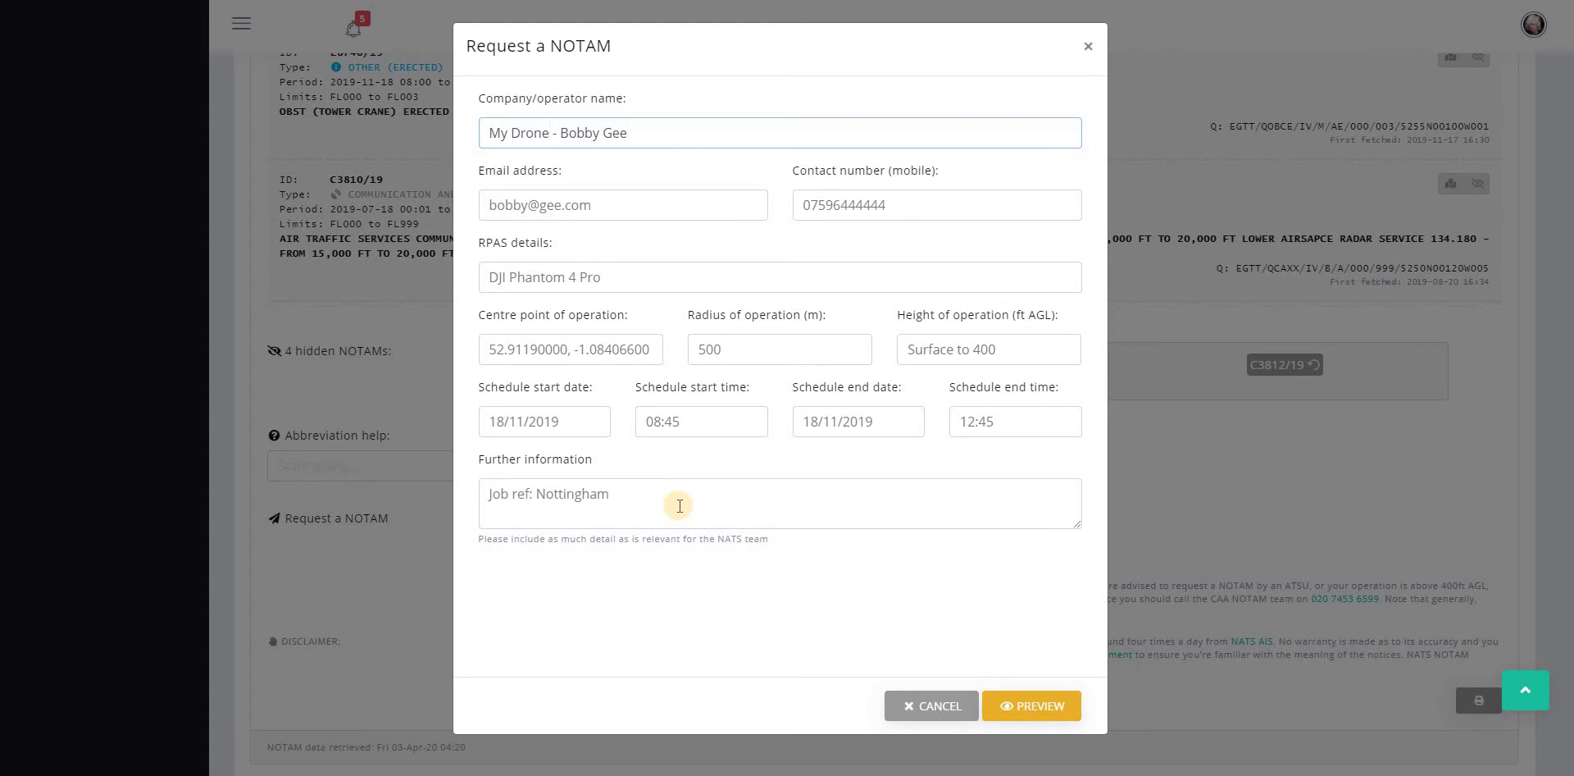
left_click(896, 493)
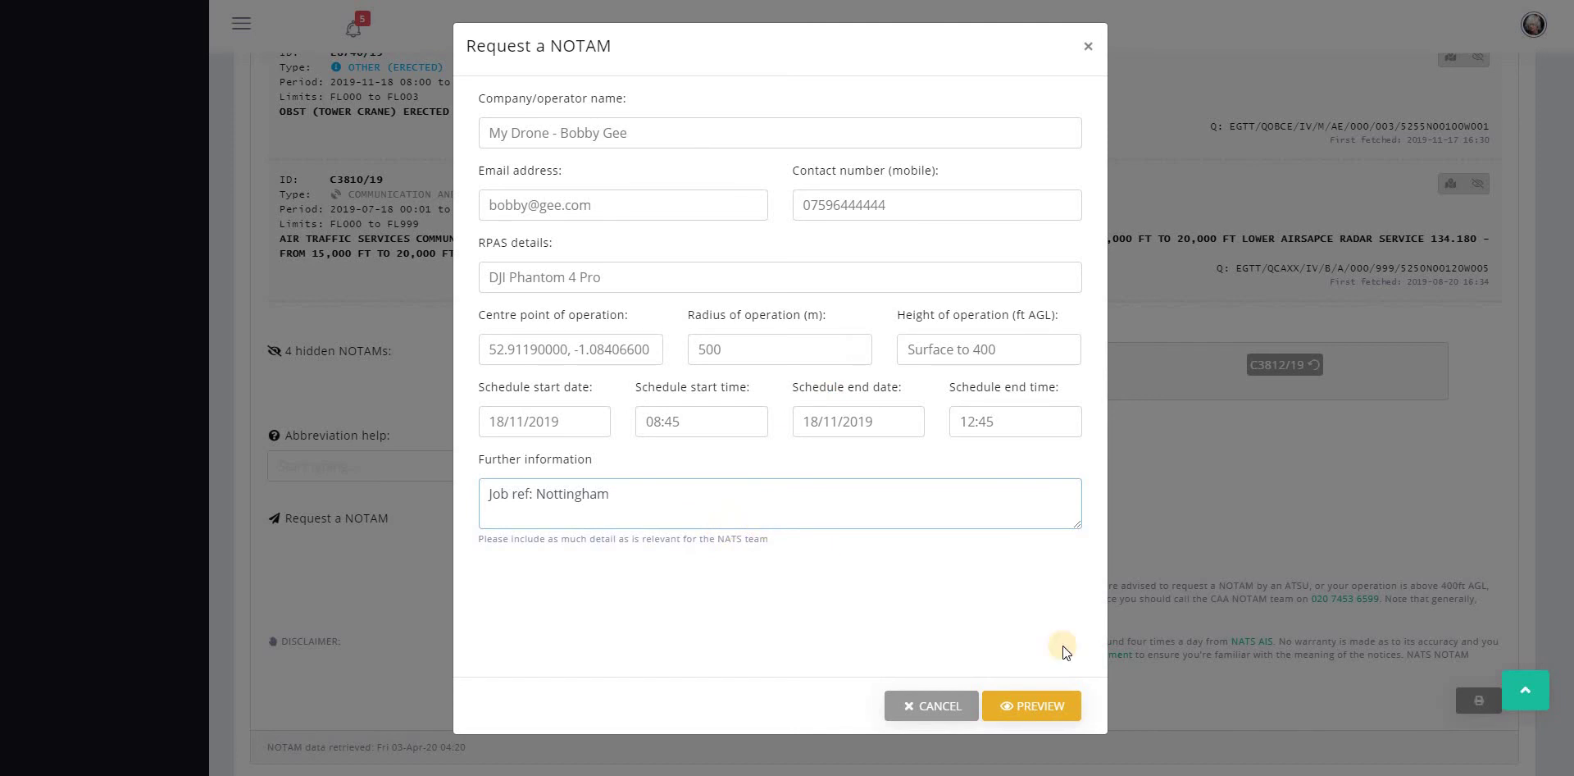
Preview and send the completed NOTAM request, closing the request window.
left_click(1038, 716)
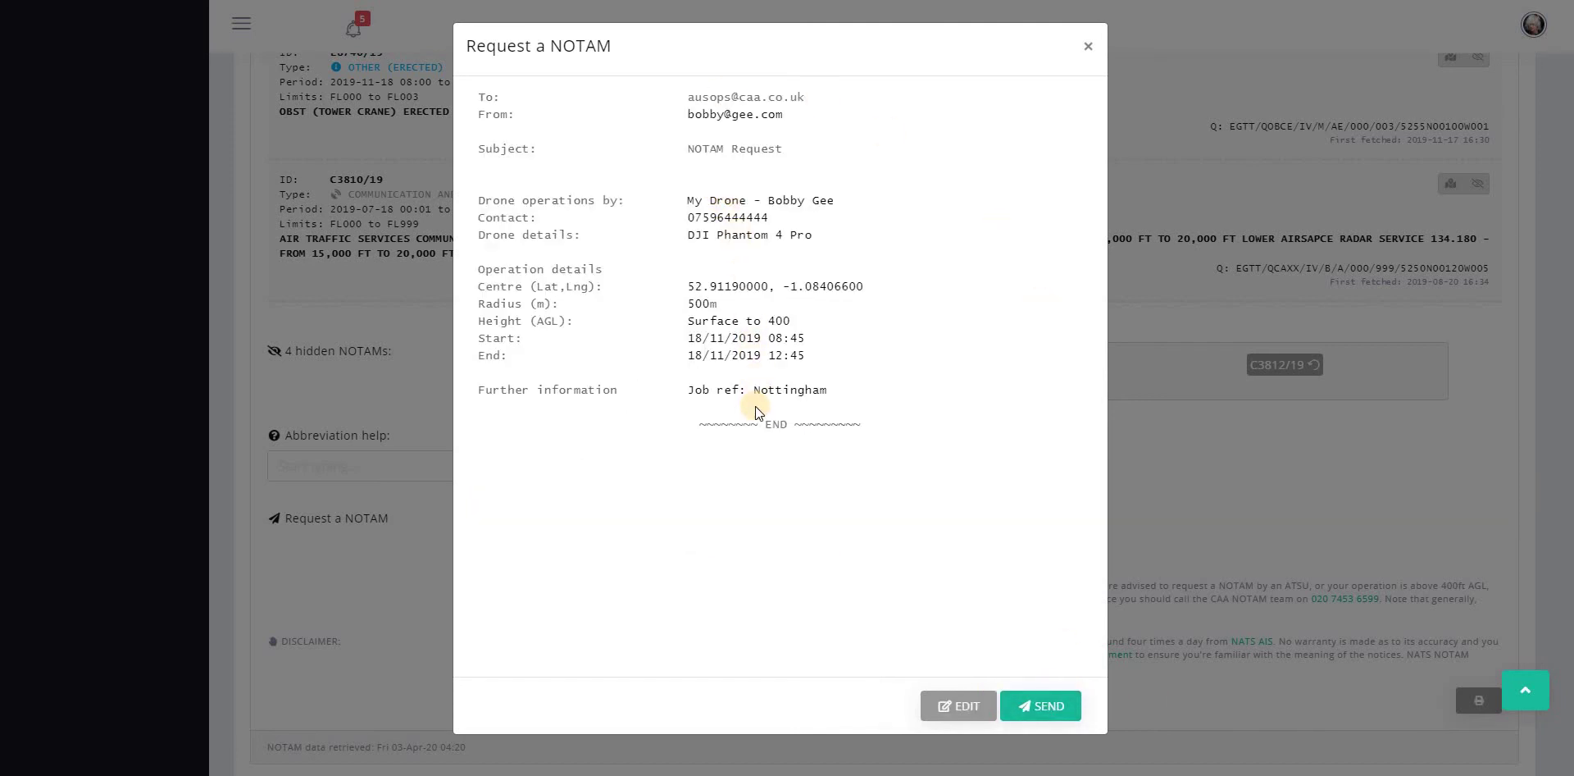
left_click(1041, 706)
left_click(1087, 52)
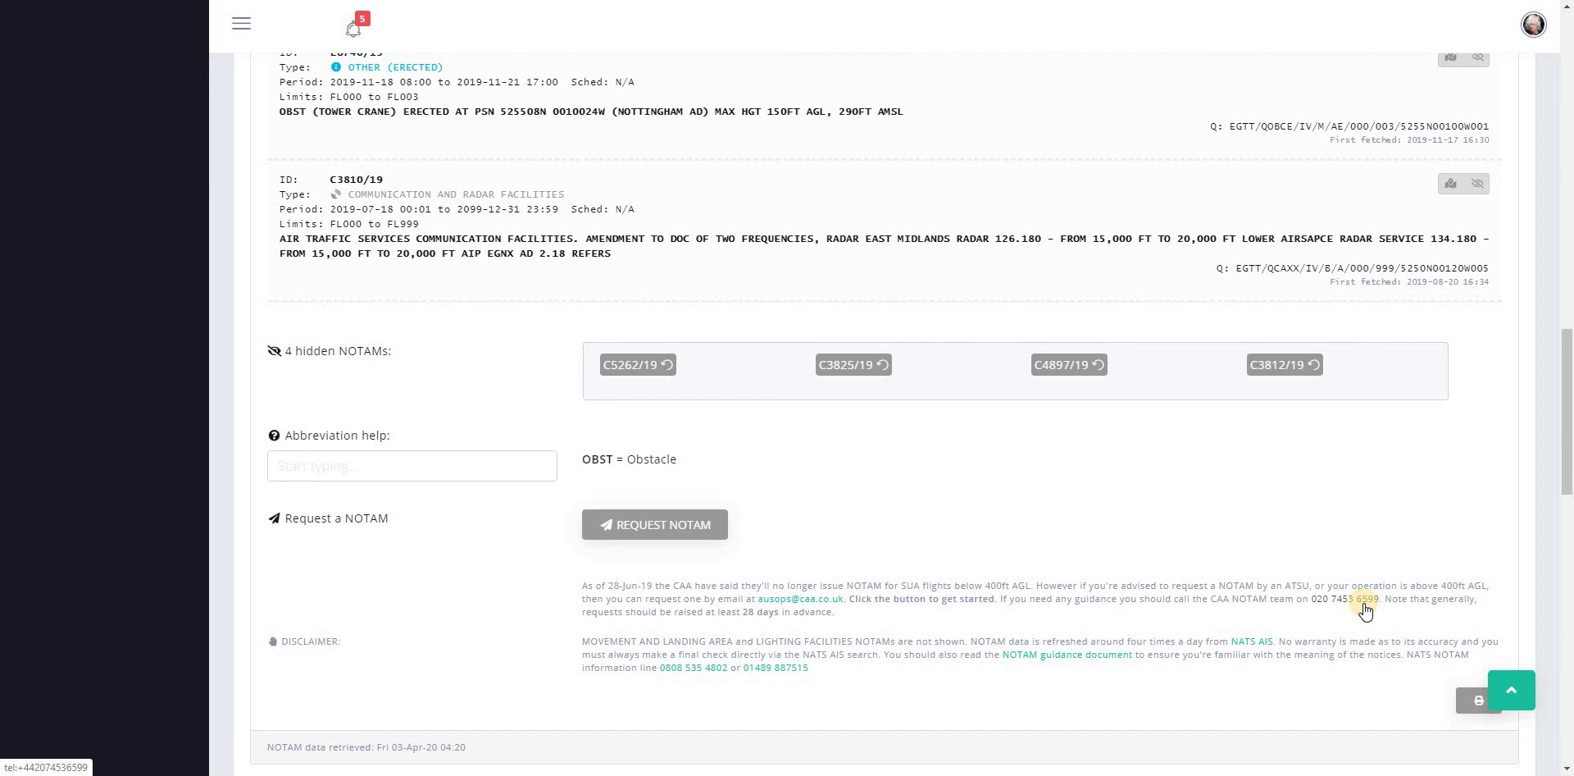
scroll(1365, 610, "down", 2)
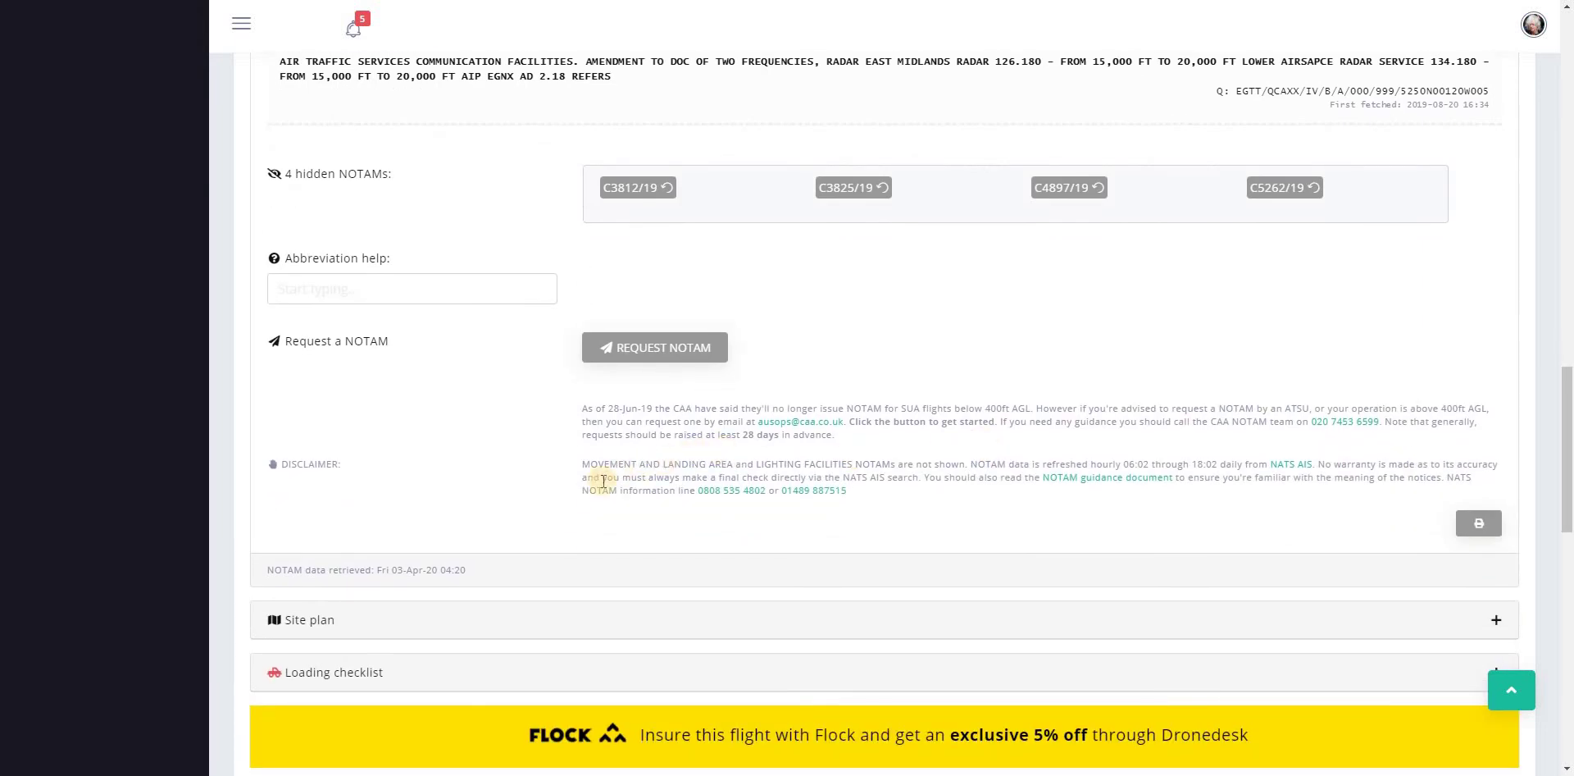